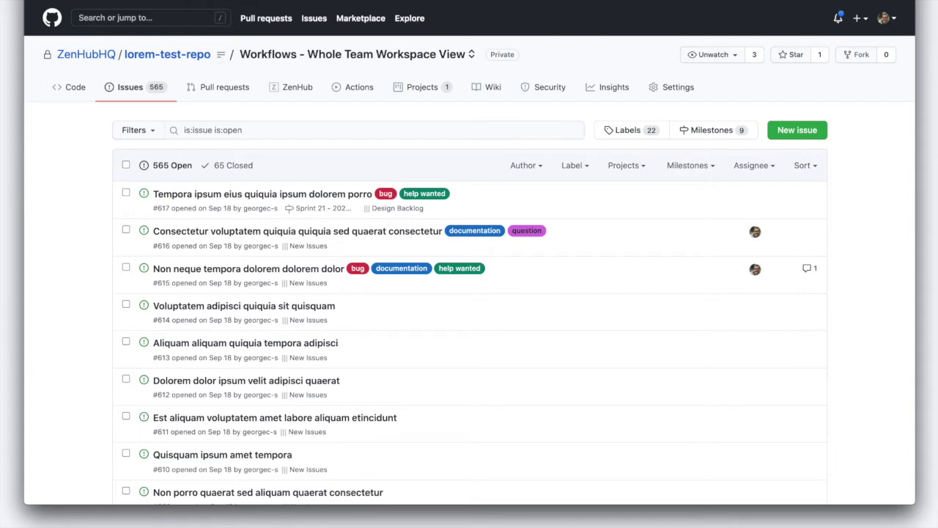
Open the Lorem Ipsum Project board for lorem-test-repo from the Projects tab.
{"action": "left_click", "coordinate": [420, 88]}
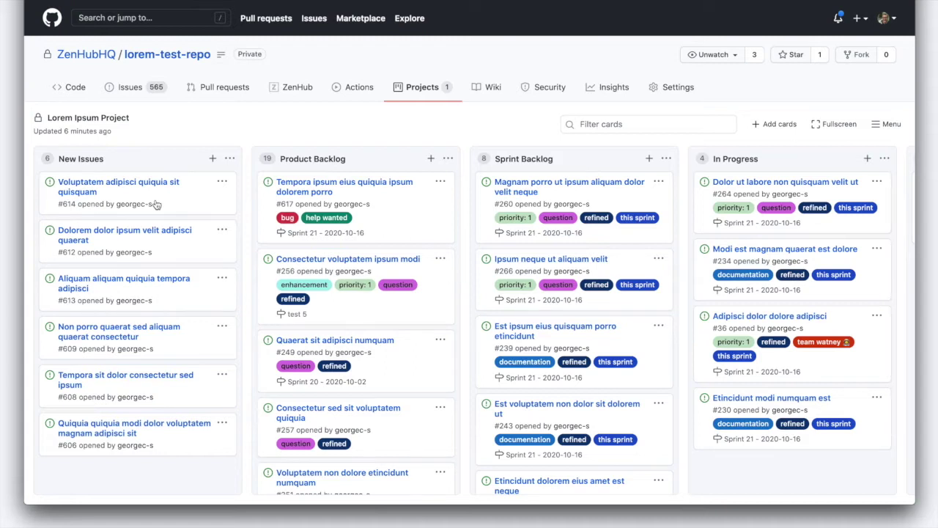
Move card #612 from New Issues to the top of Product Backlog.
{"action": "scroll", "coordinate": [465, 284], "scroll_direction": "right", "scroll_amount": 5}
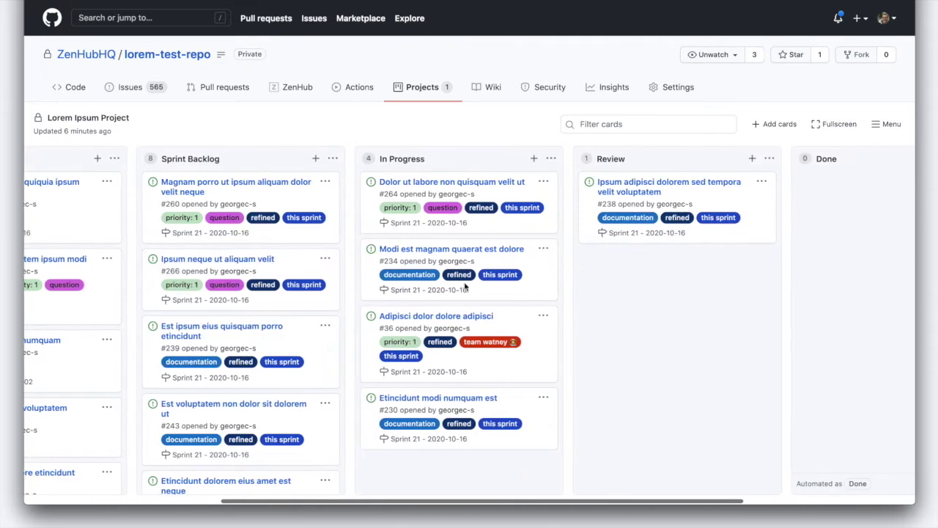
{"action": "scroll", "coordinate": [488, 283], "scroll_direction": "right", "scroll_amount": 3}
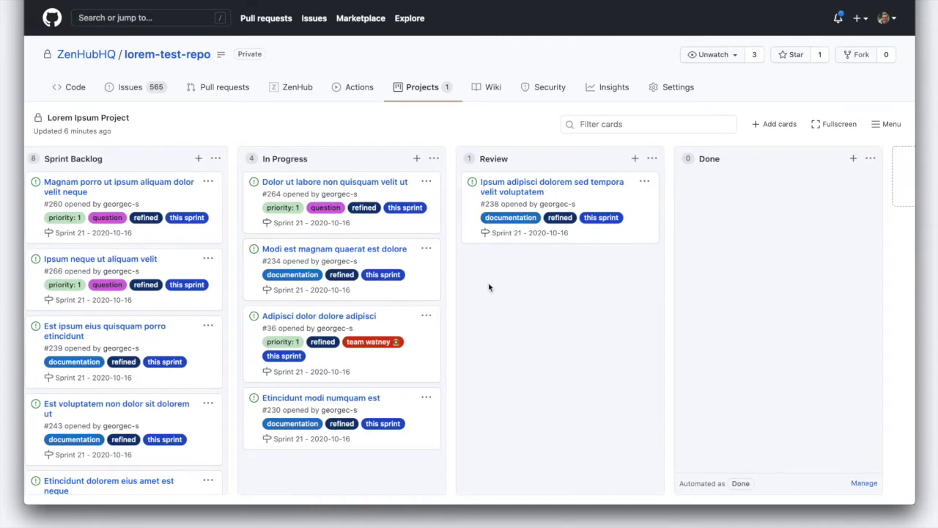
{"action": "scroll", "coordinate": [488, 289], "scroll_direction": "left", "scroll_amount": 10}
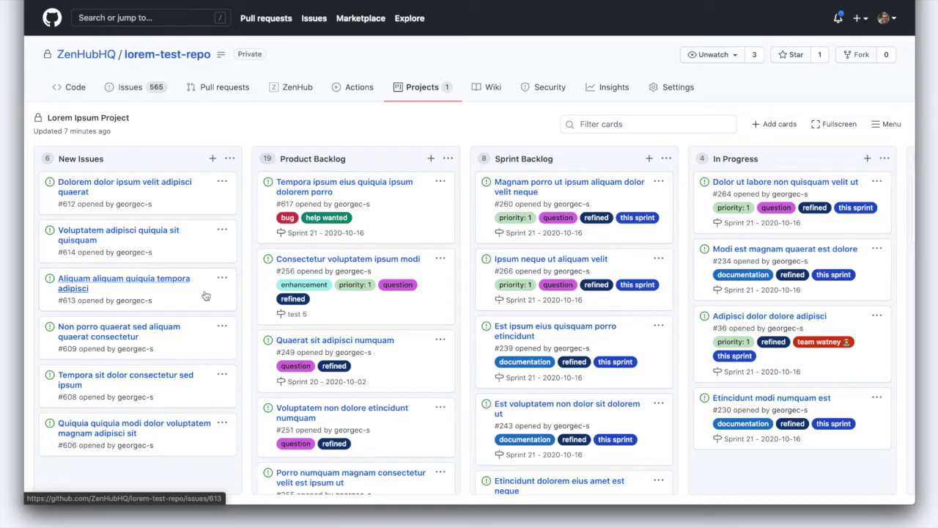
{"action": "left_click_drag", "start_coordinate": [146, 192], "coordinate": [413, 248]}
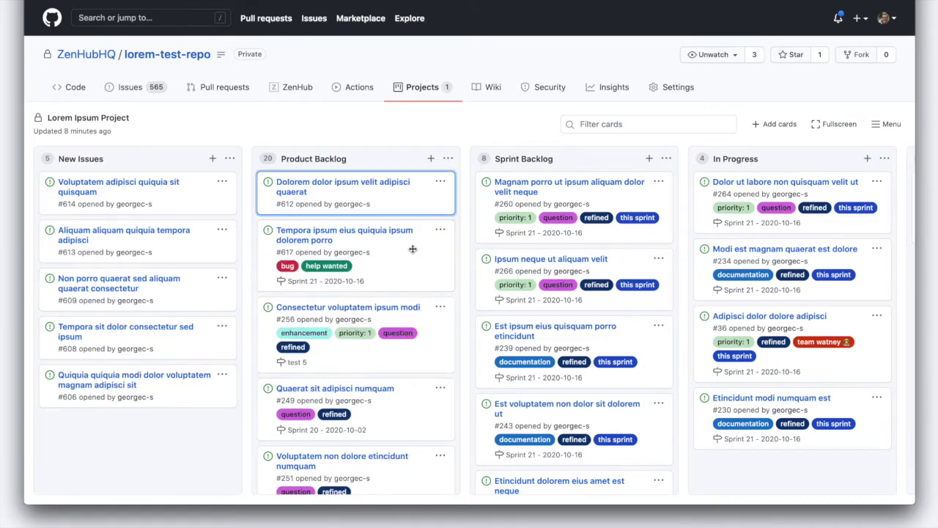
Move card #617 lower in Product Backlog and card #267 to its top.
{"action": "left_click", "coordinate": [418, 250]}
{"action": "left_click_drag", "start_coordinate": [418, 250], "coordinate": [411, 469]}
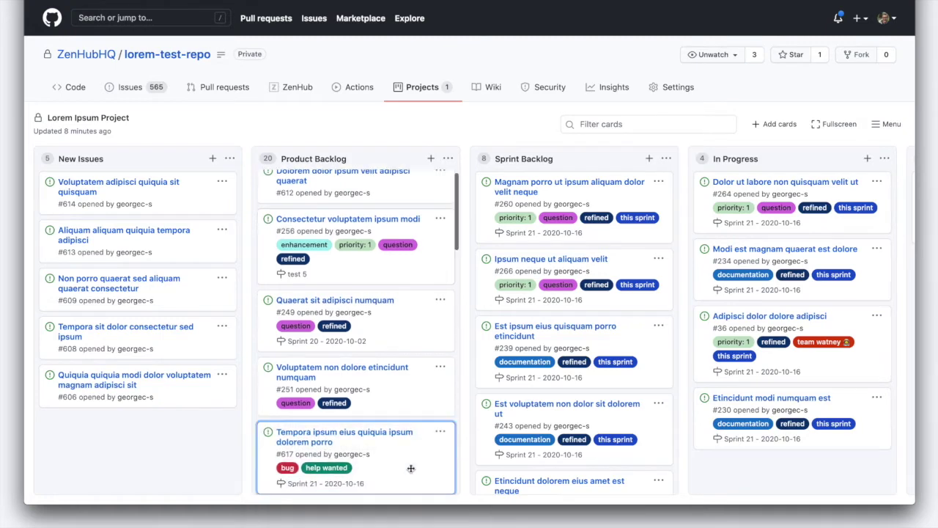
{"action": "scroll", "coordinate": [399, 462], "scroll_direction": "down", "scroll_amount": 10}
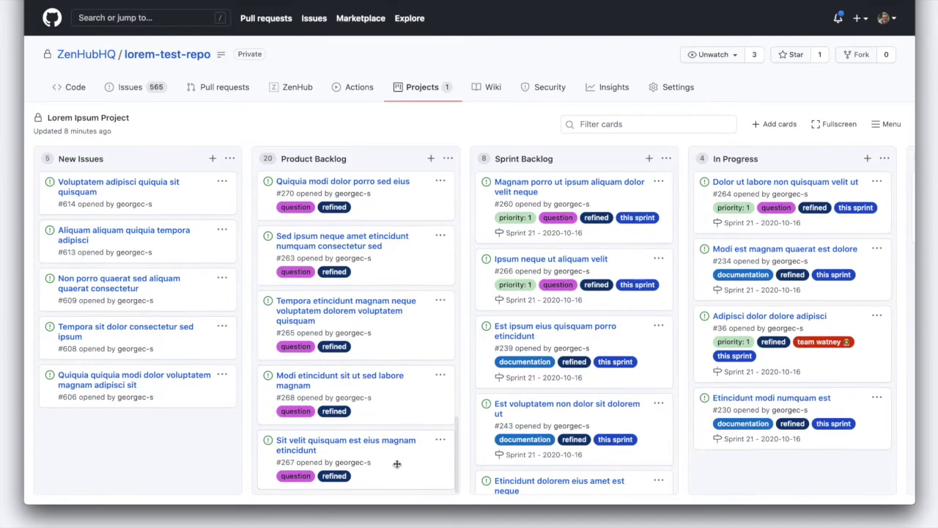
{"action": "left_click_drag", "start_coordinate": [404, 463], "coordinate": [400, 184]}
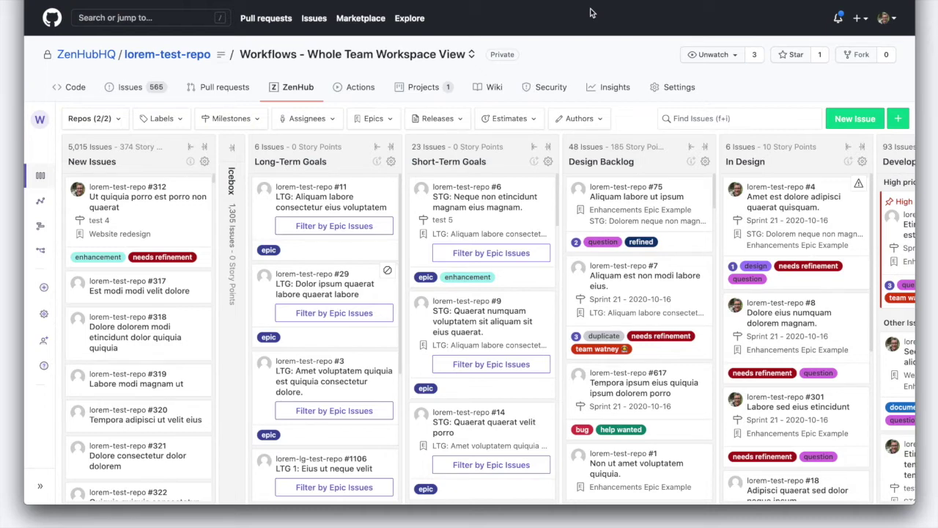
Drag card #361 from Sprint Backlog onto the top of In Progress, leaving Sprint Backlog at 59 issues.
{"action": "scroll", "coordinate": [461, 316], "scroll_direction": "right", "scroll_amount": 10}
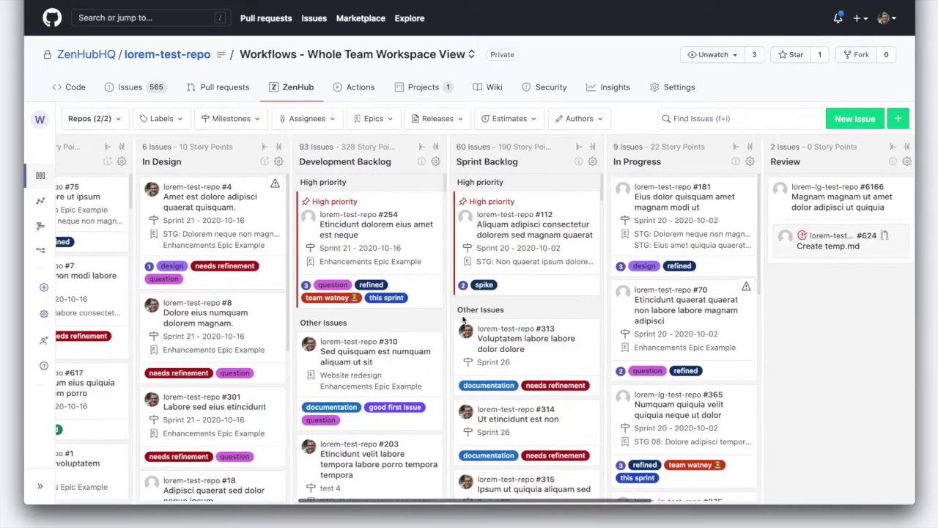
{"action": "scroll", "coordinate": [463, 316], "scroll_direction": "right", "scroll_amount": 2}
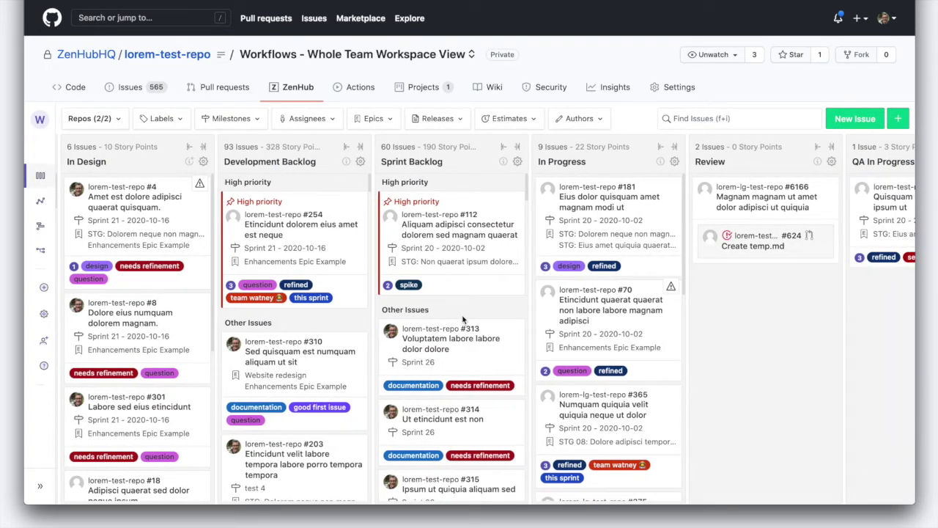
{"action": "scroll", "coordinate": [462, 320], "scroll_direction": "down", "scroll_amount": 10}
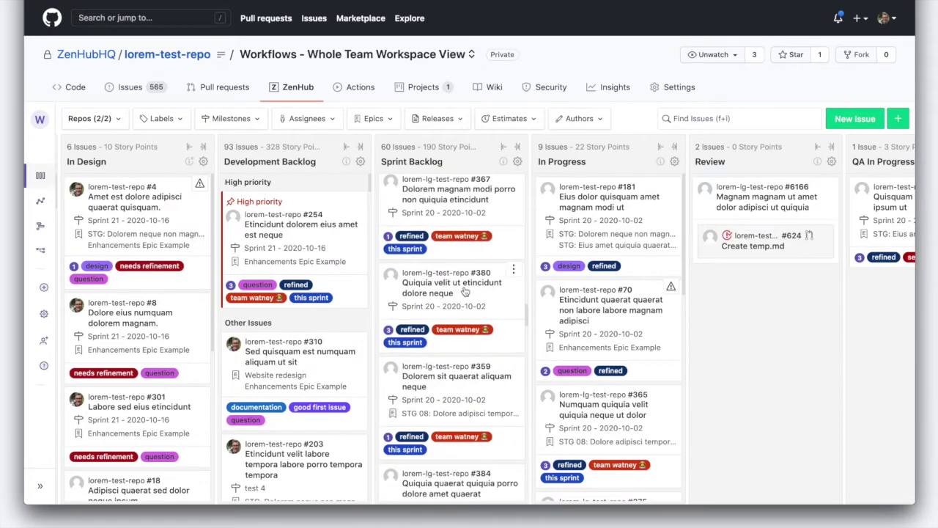
{"action": "scroll", "coordinate": [464, 291], "scroll_direction": "up", "scroll_amount": 4}
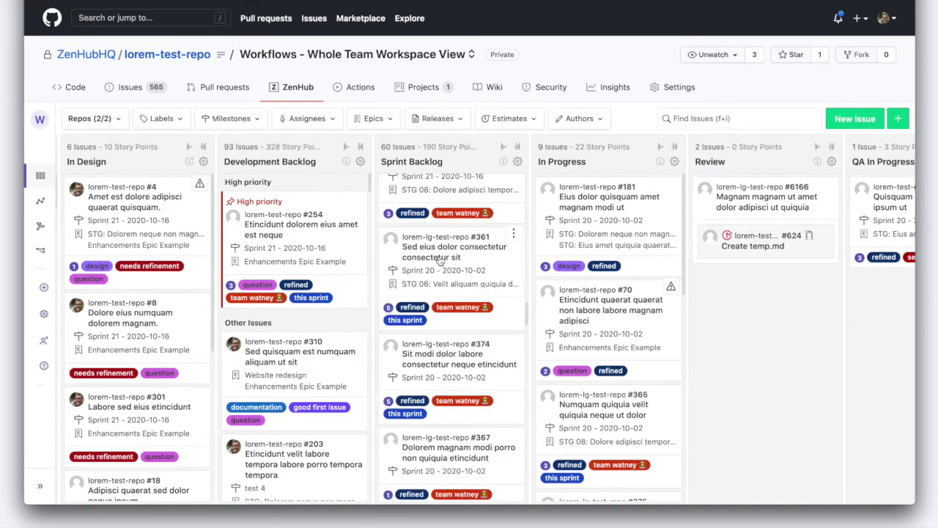
{"action": "left_click_drag", "start_coordinate": [440, 260], "coordinate": [608, 199]}
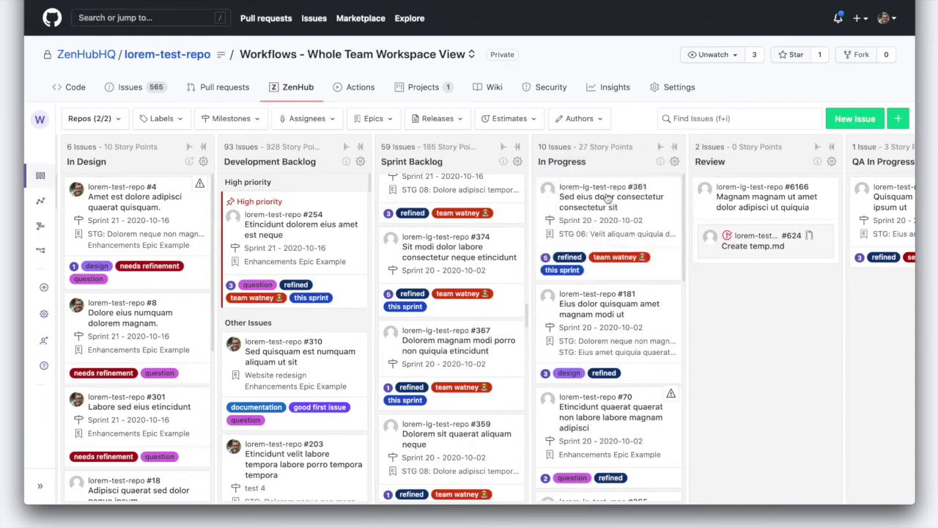
{"action": "scroll", "coordinate": [491, 335], "scroll_direction": "up", "scroll_amount": 10}
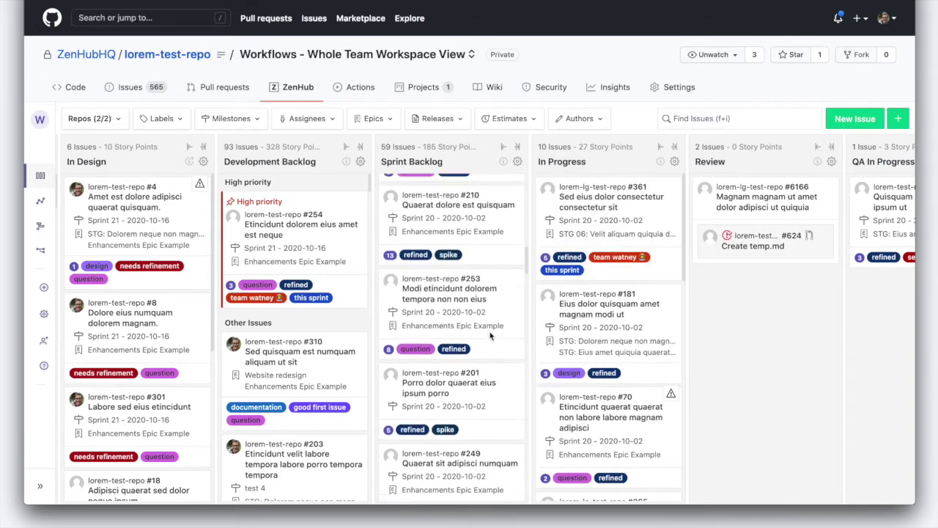
{"action": "mouse_move", "coordinate": [491, 337]}
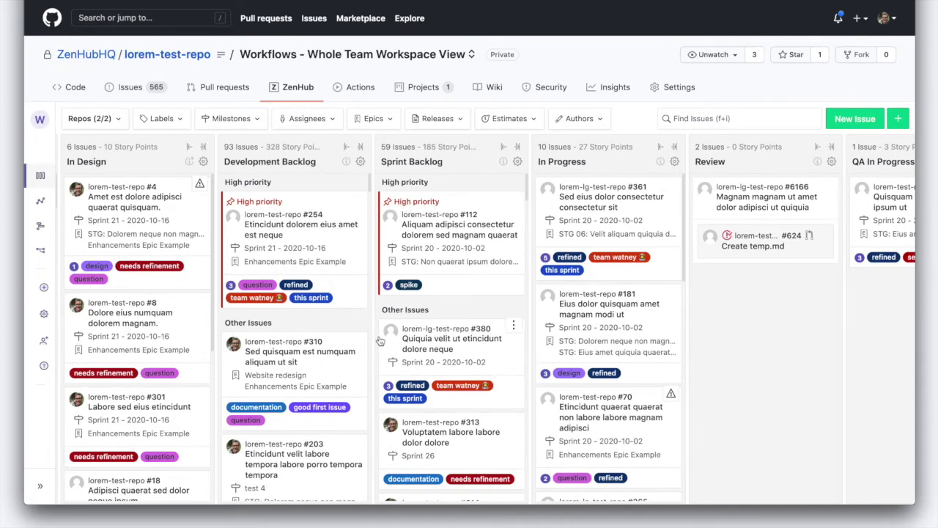
{"action": "mouse_move", "coordinate": [393, 343]}
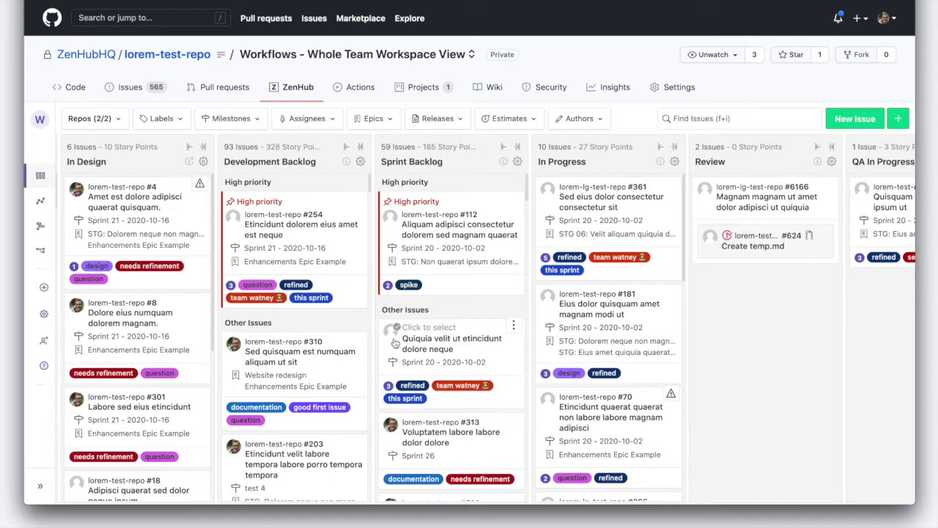
Use card #380's ⋮ menu to choose 'Pin to top and set as high priority', placing it above #112.
{"action": "left_click_drag", "start_coordinate": [440, 211], "coordinate": [433, 220]}
{"action": "left_click_drag", "start_coordinate": [443, 352], "coordinate": [440, 212]}
{"action": "left_click", "coordinate": [515, 326]}
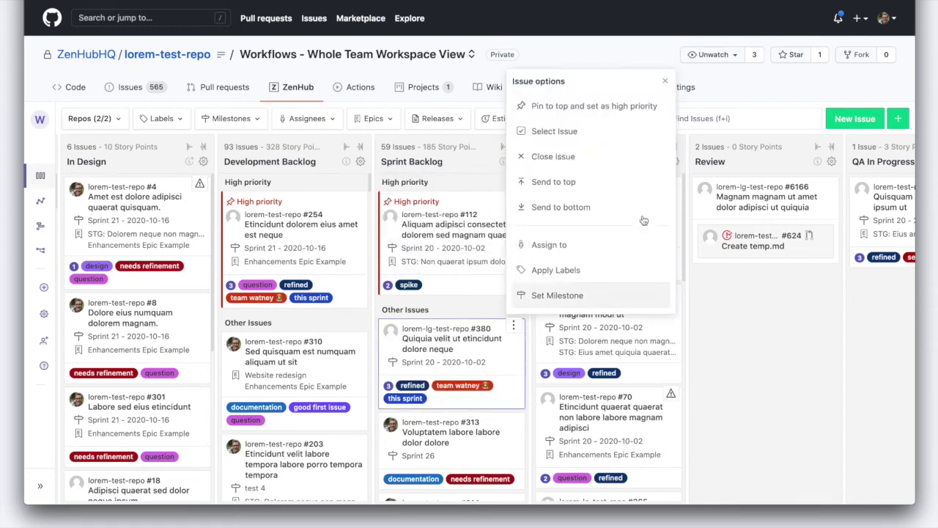
{"action": "left_click", "coordinate": [608, 109]}
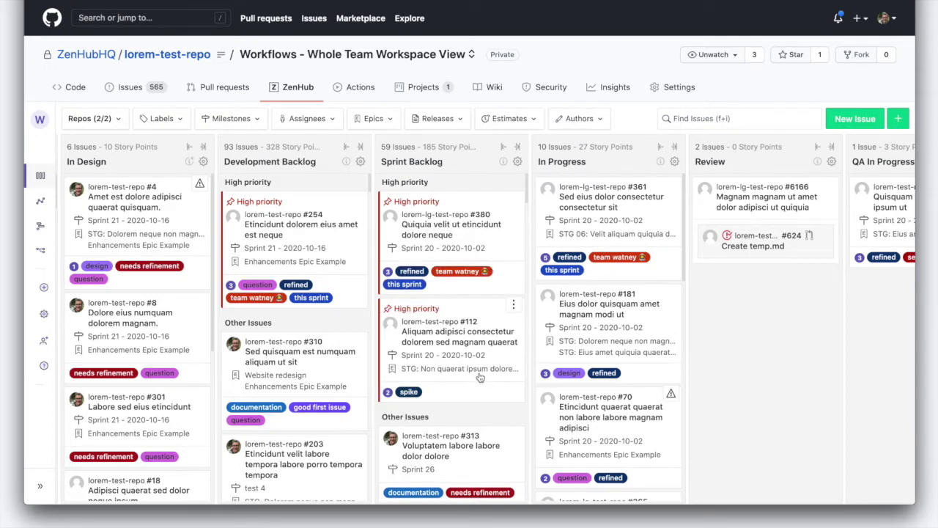
Zoom the page out twice and expand Sprint Backlog into a wider multi-column view.
{"action": "key", "text": "ctrl+minus"}
{"action": "key", "text": "ctrl+minus"}
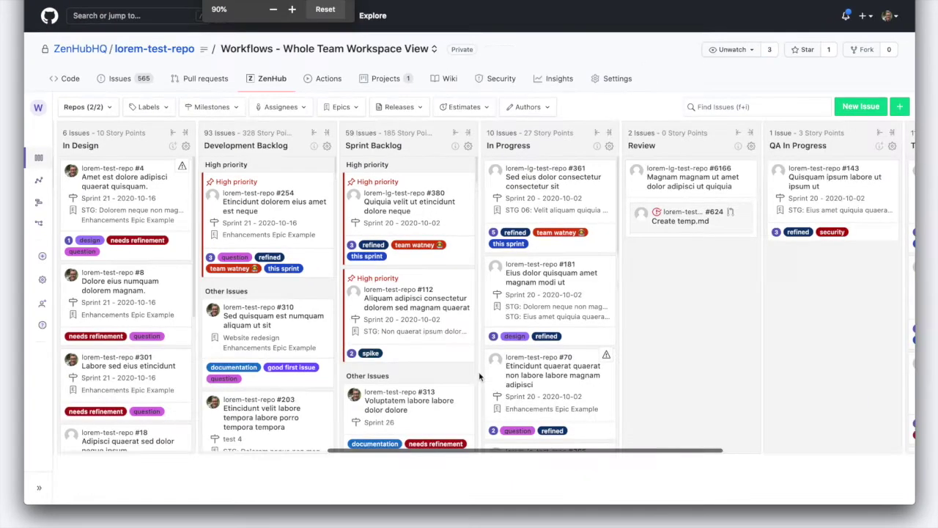
{"action": "key", "text": "ctrl+minus"}
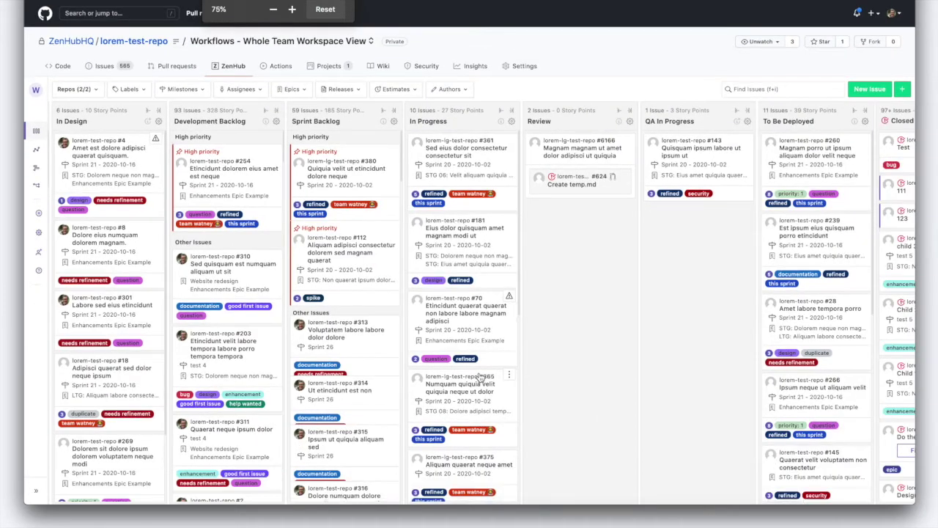
{"action": "scroll", "coordinate": [377, 285], "scroll_direction": "left", "scroll_amount": 10}
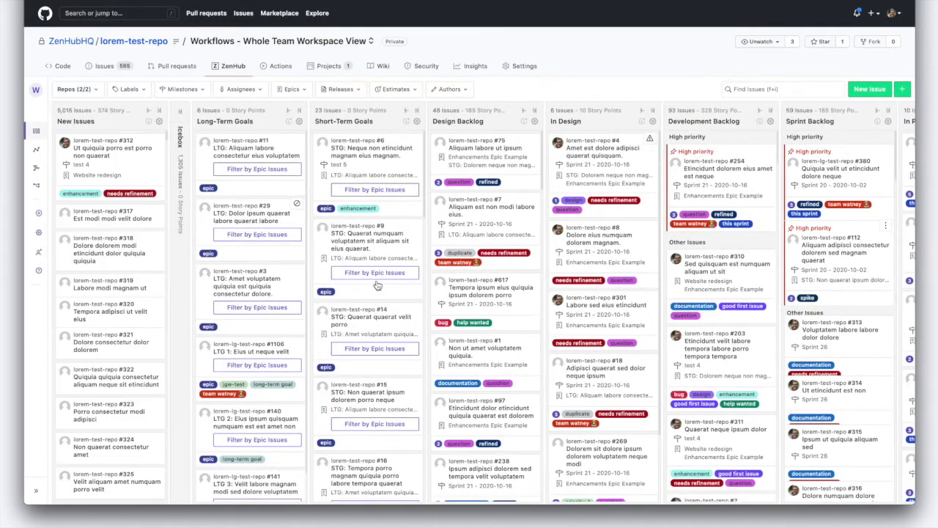
{"action": "scroll", "coordinate": [299, 291], "scroll_direction": "right", "scroll_amount": 5}
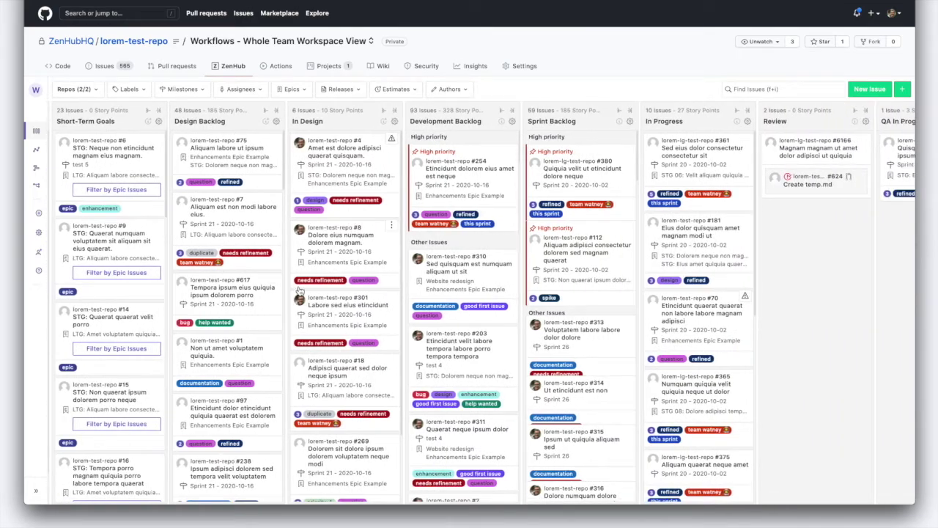
{"action": "left_click", "coordinate": [629, 110]}
{"action": "left_click", "coordinate": [742, 110]}
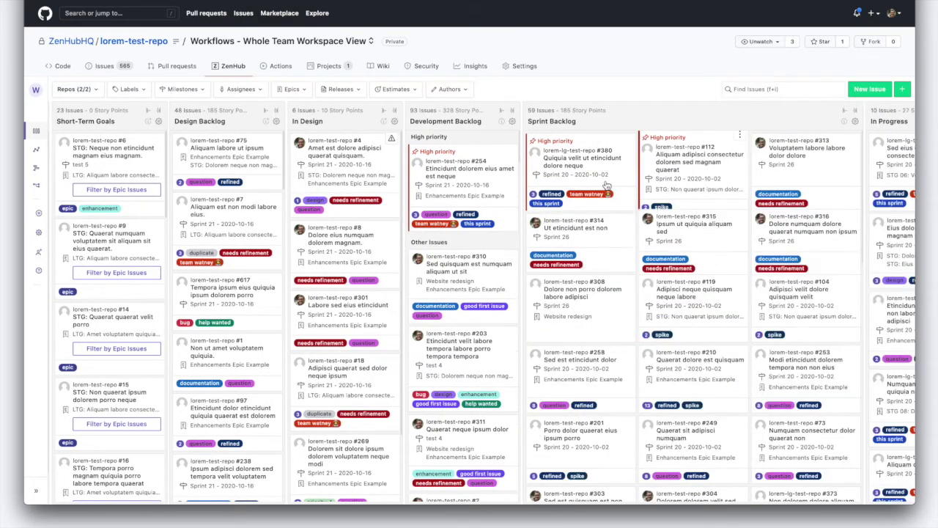
{"action": "scroll", "coordinate": [485, 239], "scroll_direction": "right", "scroll_amount": 5}
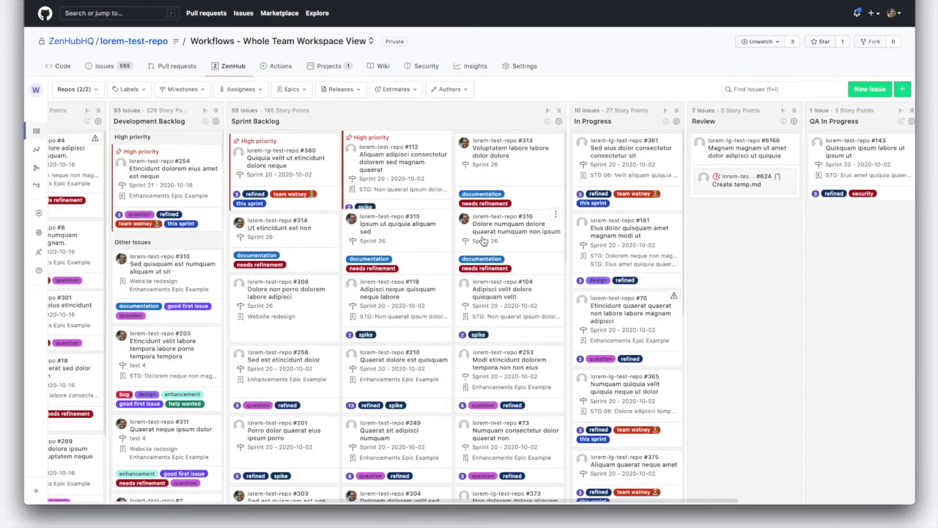
Collapse Sprint Backlog back to a single column and show the Repos (2/2) filter.
{"action": "left_click", "coordinate": [548, 110]}
{"action": "left_click", "coordinate": [435, 110]}
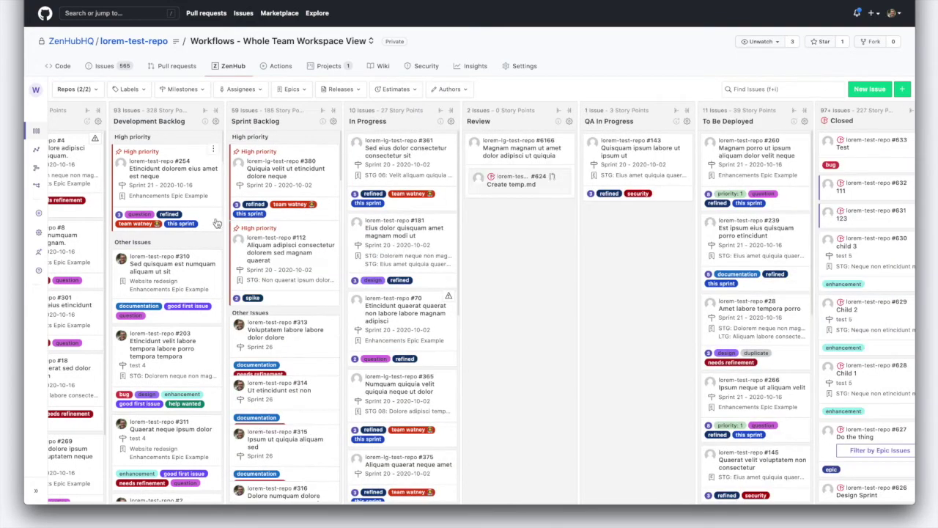
{"action": "scroll", "coordinate": [220, 223], "scroll_direction": "left", "scroll_amount": 6}
{"action": "scroll", "coordinate": [224, 222], "scroll_direction": "left", "scroll_amount": 2}
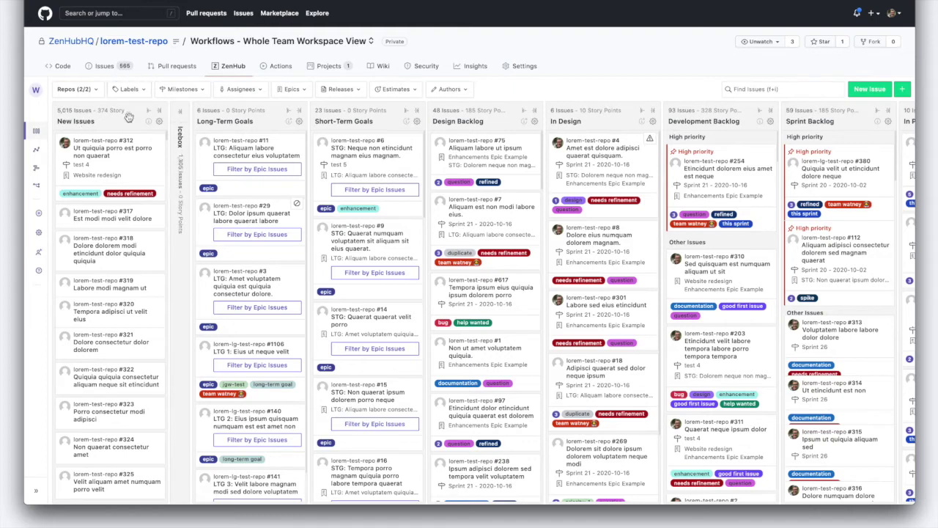
{"action": "left_click", "coordinate": [91, 91]}
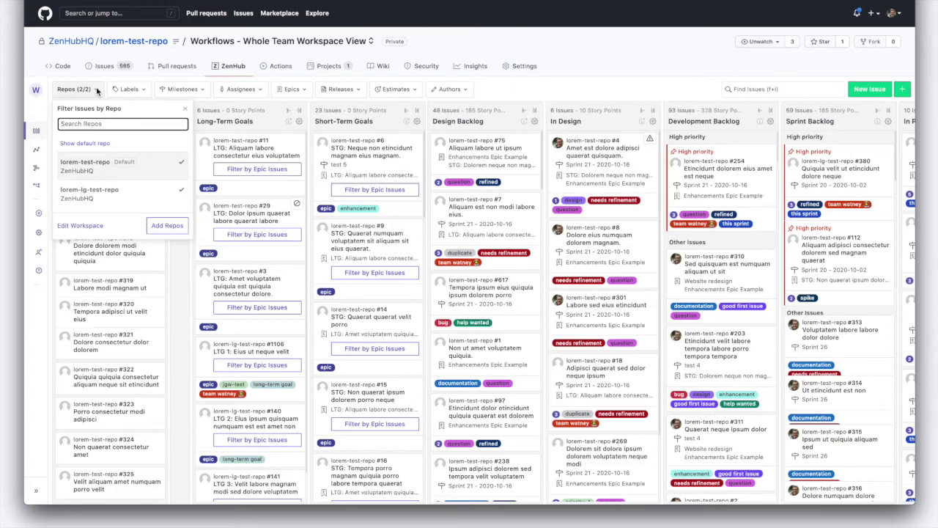
Close the repo filter and reset browser zoom to 100% with Ctrl+0.
{"action": "left_click", "coordinate": [516, 96]}
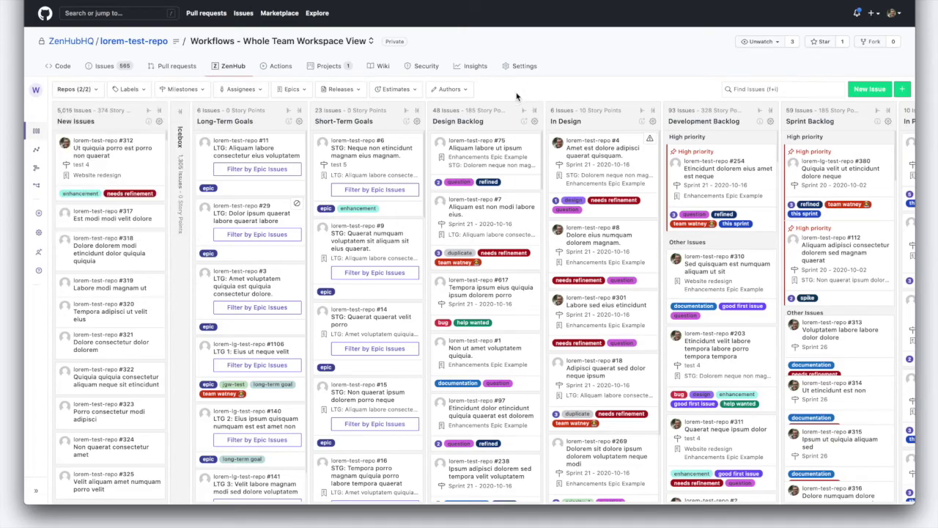
{"action": "key", "text": "ctrl+0"}
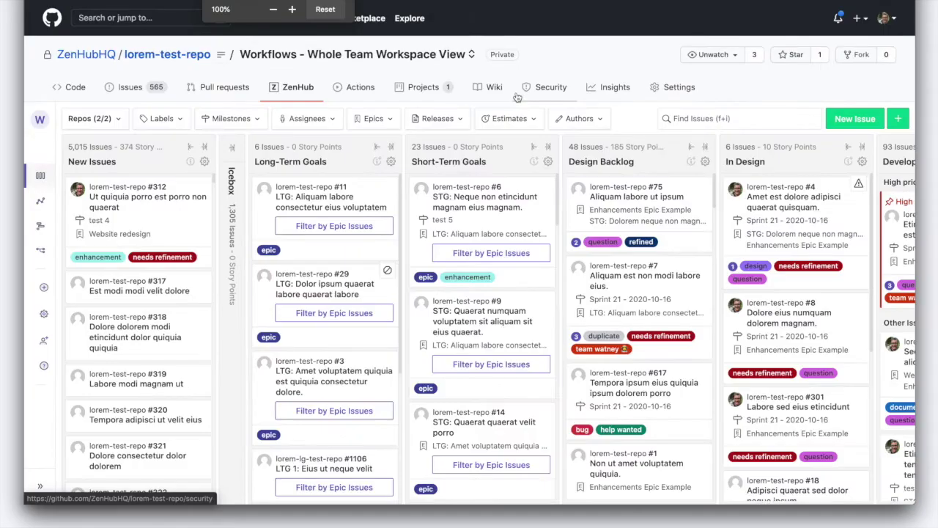
Select cards #317–#320 and apply Icebox as their pipeline through Move to Pipeline.
{"action": "left_click", "coordinate": [76, 291]}
{"action": "left_click", "coordinate": [77, 326]}
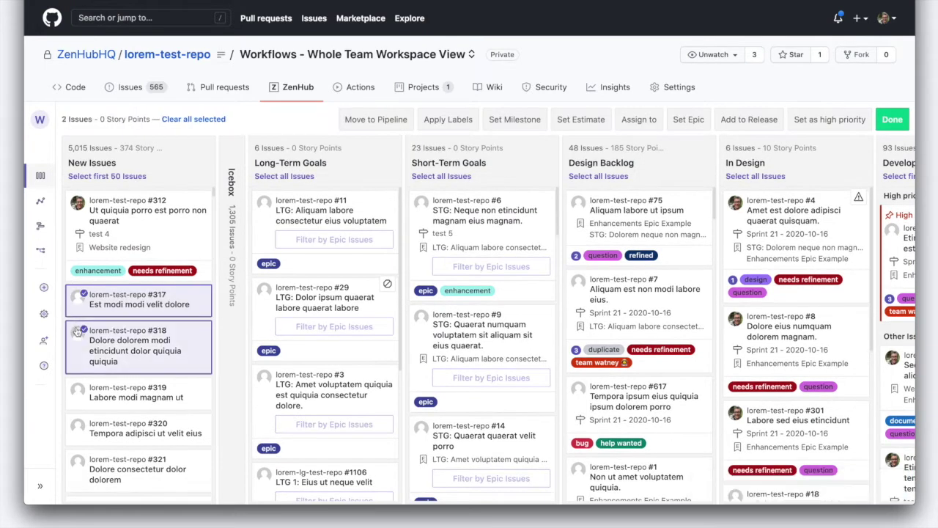
{"action": "left_click", "coordinate": [77, 384]}
{"action": "left_click", "coordinate": [77, 426]}
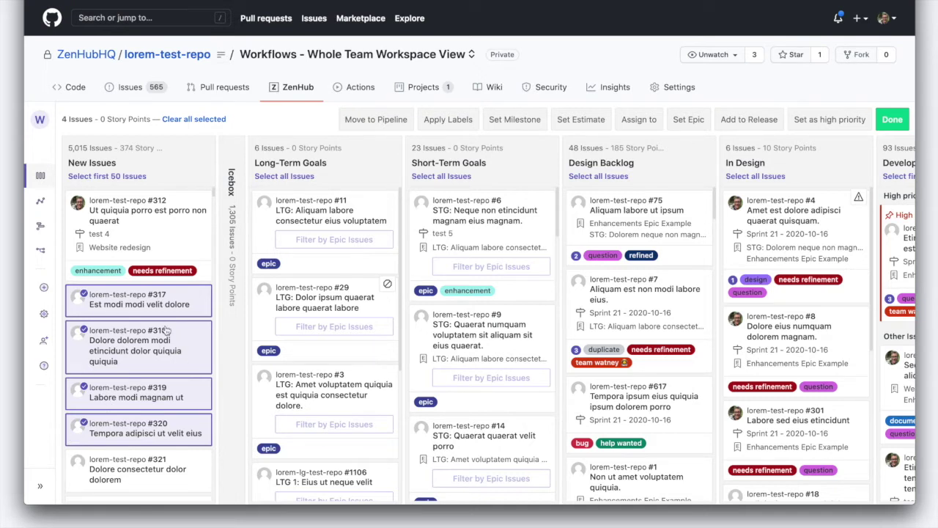
{"action": "left_click", "coordinate": [375, 121]}
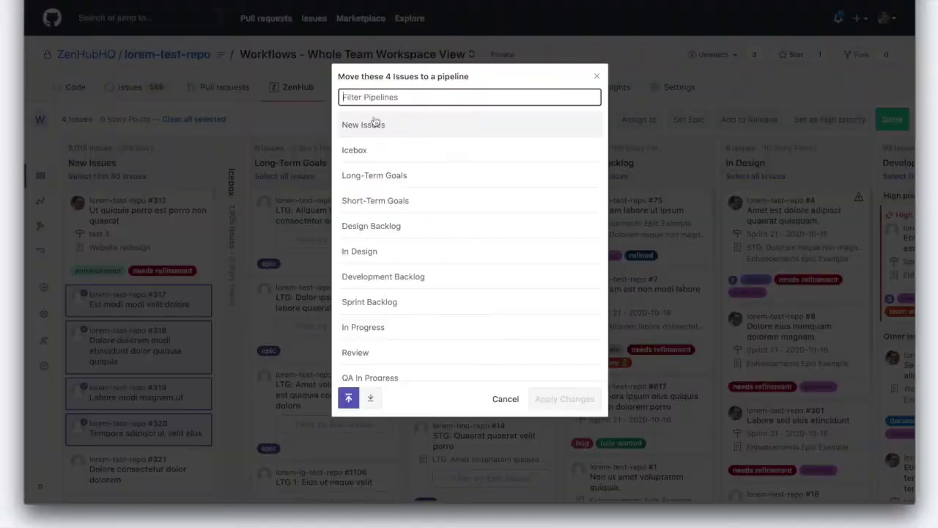
{"action": "left_click", "coordinate": [383, 155]}
{"action": "left_click", "coordinate": [562, 399]}
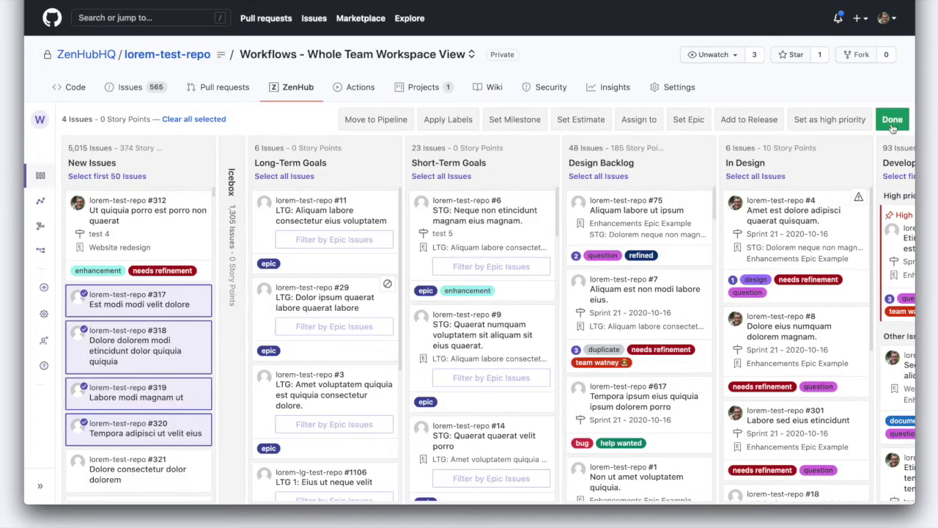
{"action": "left_click", "coordinate": [892, 124]}
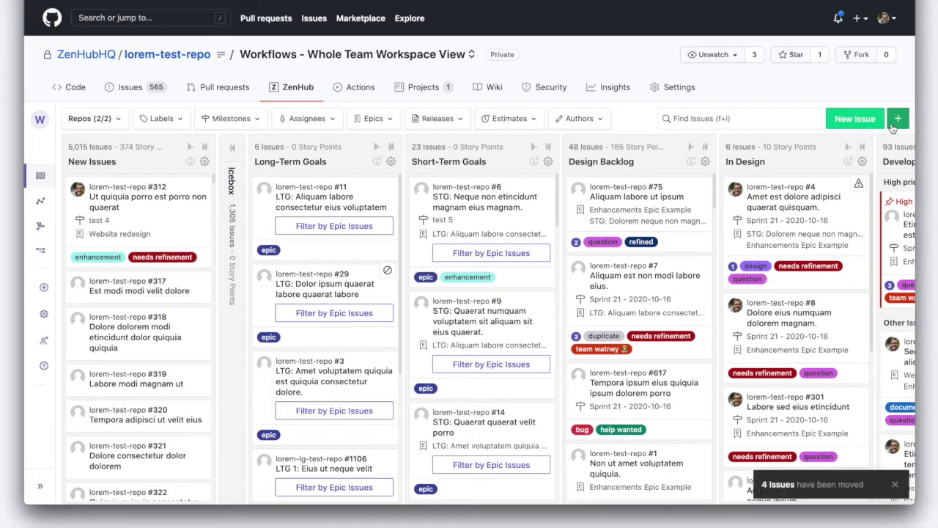
Select cards #321–#323 and apply the 'needs refinement' label to them through Apply Labels.
{"action": "left_click", "coordinate": [76, 288]}
{"action": "left_click", "coordinate": [79, 345]}
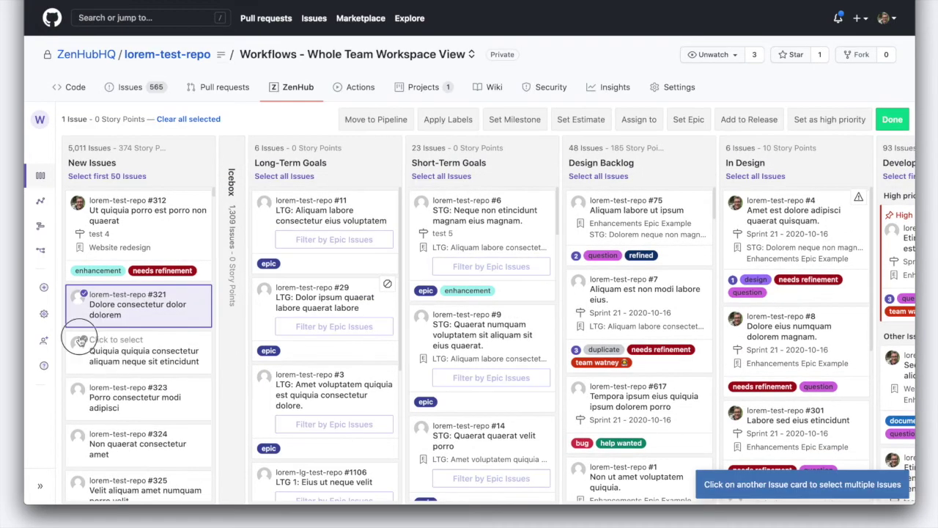
{"action": "left_click", "coordinate": [80, 389]}
{"action": "left_click", "coordinate": [447, 119]}
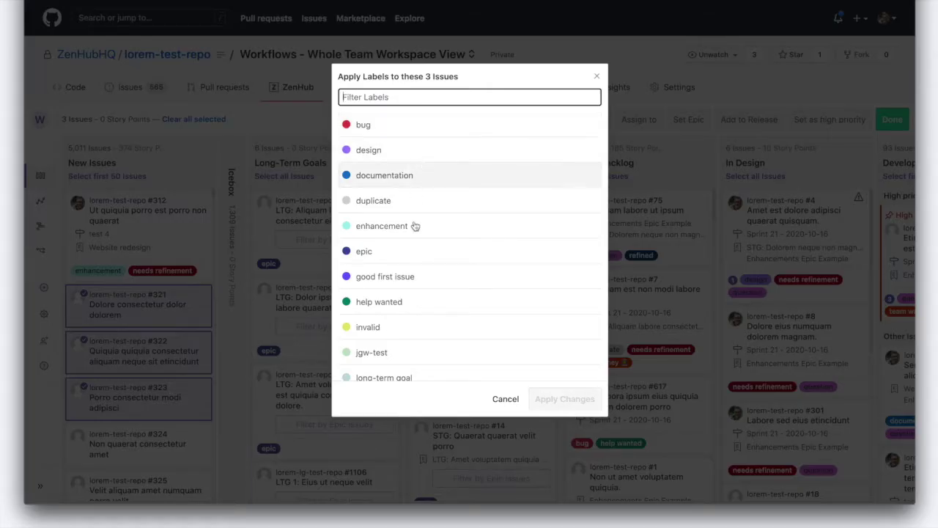
{"action": "type", "text": "need"}
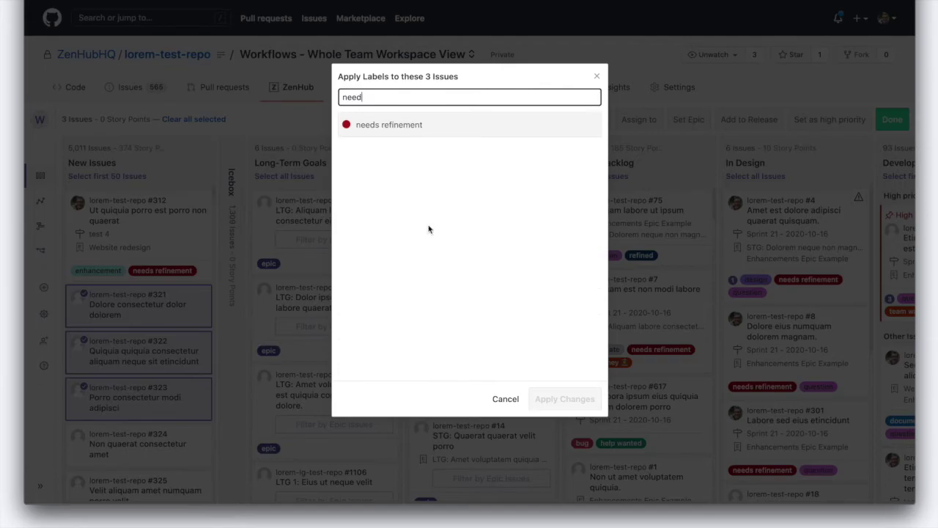
{"action": "left_click", "coordinate": [411, 124]}
{"action": "left_click", "coordinate": [565, 399]}
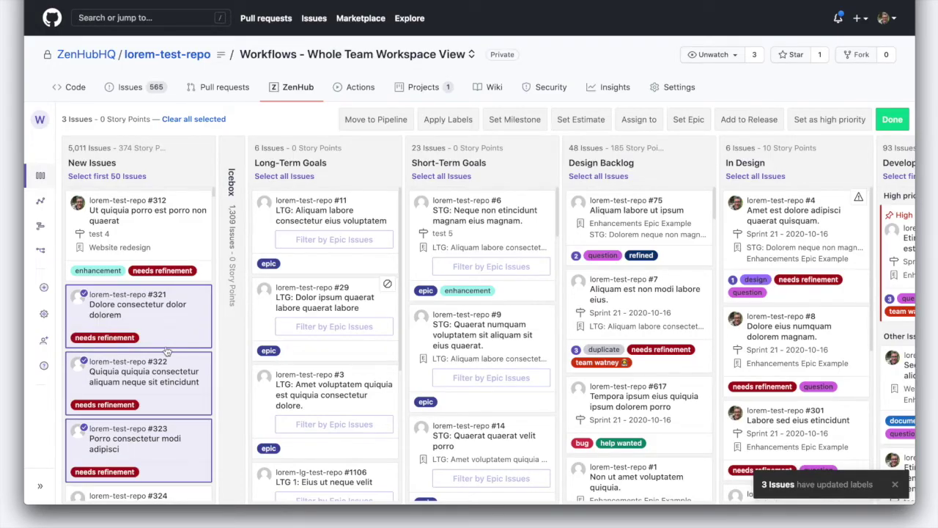
{"action": "left_click", "coordinate": [893, 119]}
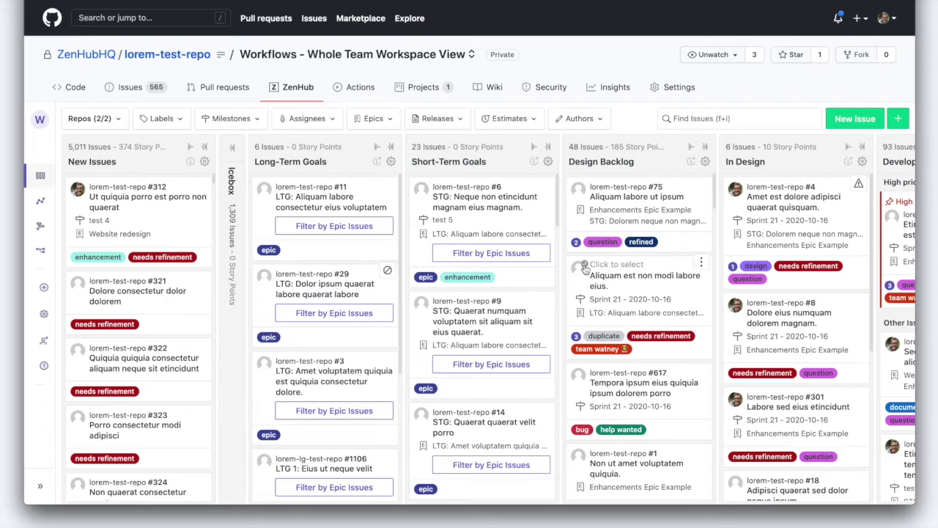
Send issue #168 to the top of Development Backlog, just below #254, and reopen its options menu.
{"action": "scroll", "coordinate": [585, 269], "scroll_direction": "right", "scroll_amount": 10}
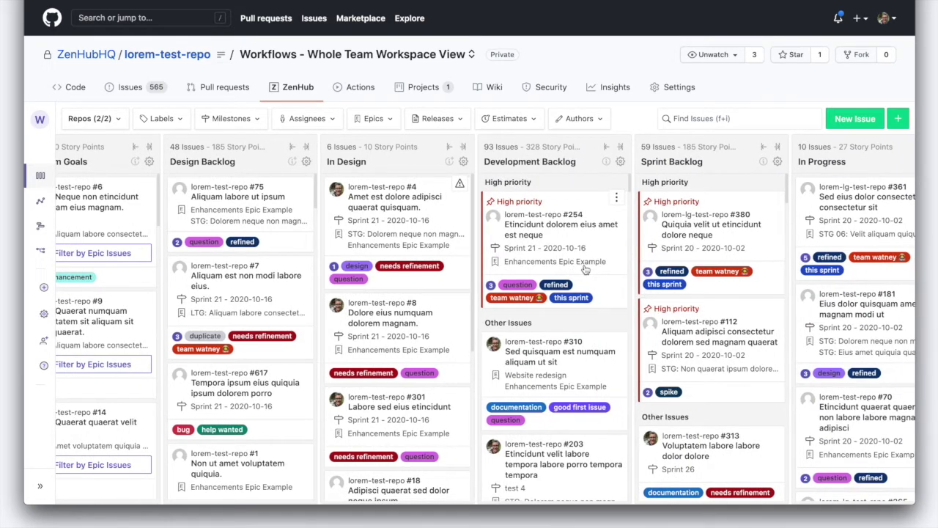
{"action": "scroll", "coordinate": [585, 269], "scroll_direction": "down", "scroll_amount": 10}
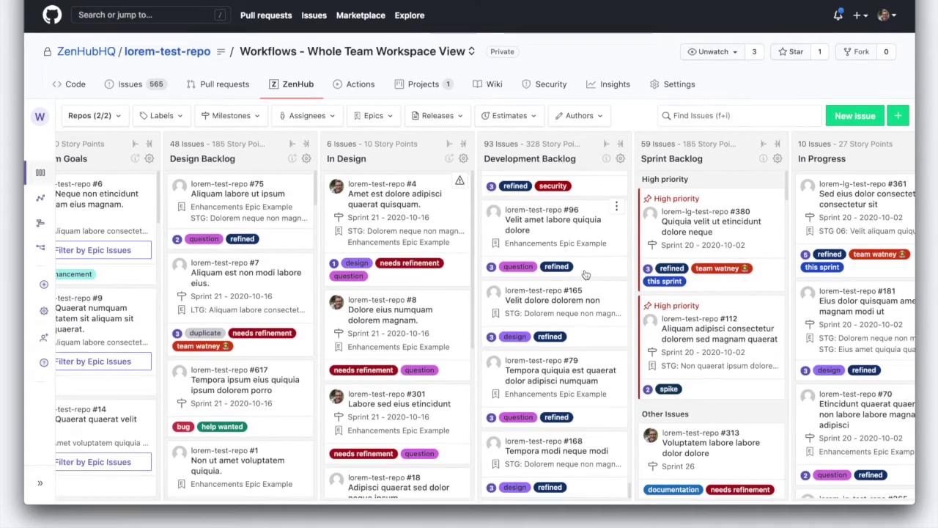
{"action": "left_click", "coordinate": [618, 442]}
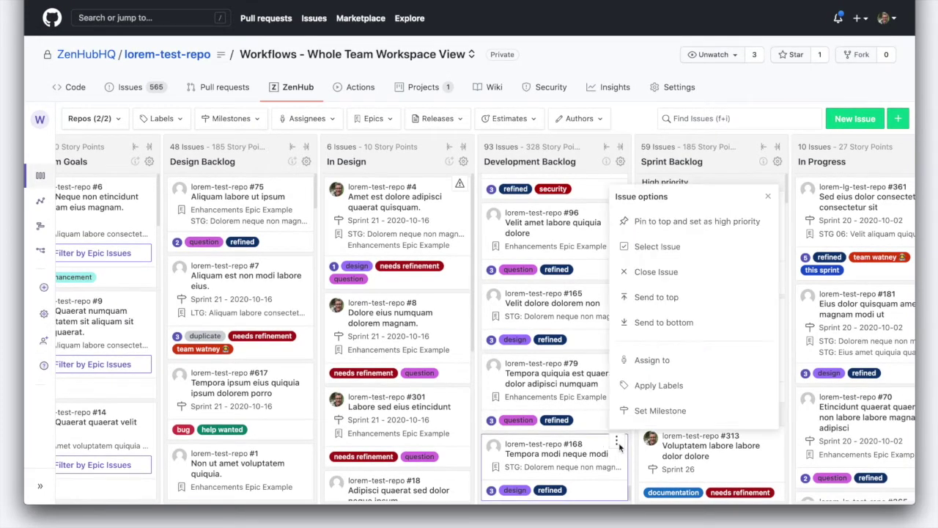
{"action": "left_click", "coordinate": [689, 297]}
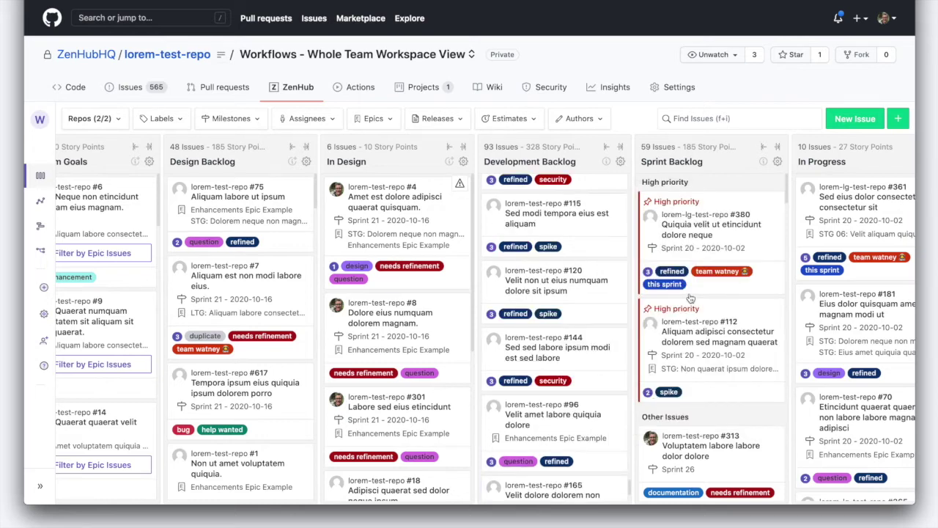
{"action": "scroll", "coordinate": [624, 280], "scroll_direction": "down", "scroll_amount": 5}
{"action": "scroll", "coordinate": [624, 280], "scroll_direction": "up", "scroll_amount": 6}
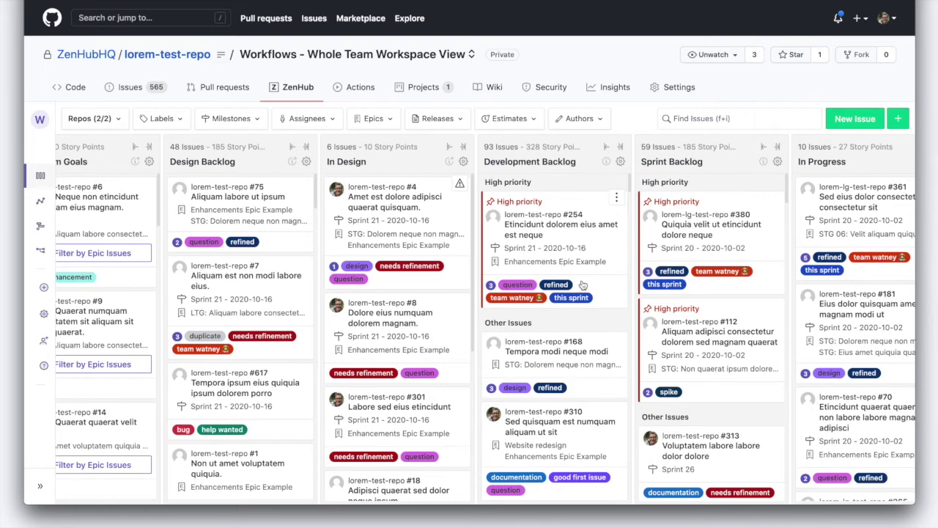
{"action": "left_click", "coordinate": [618, 340]}
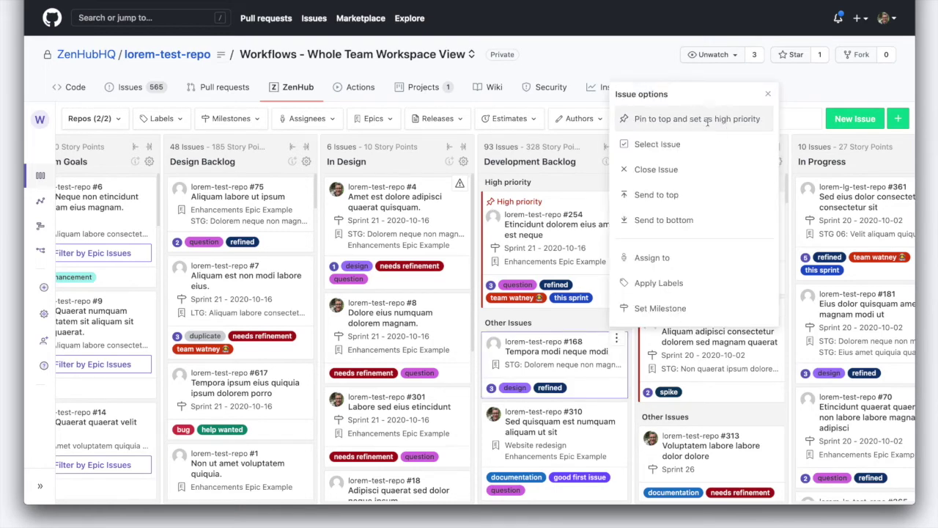